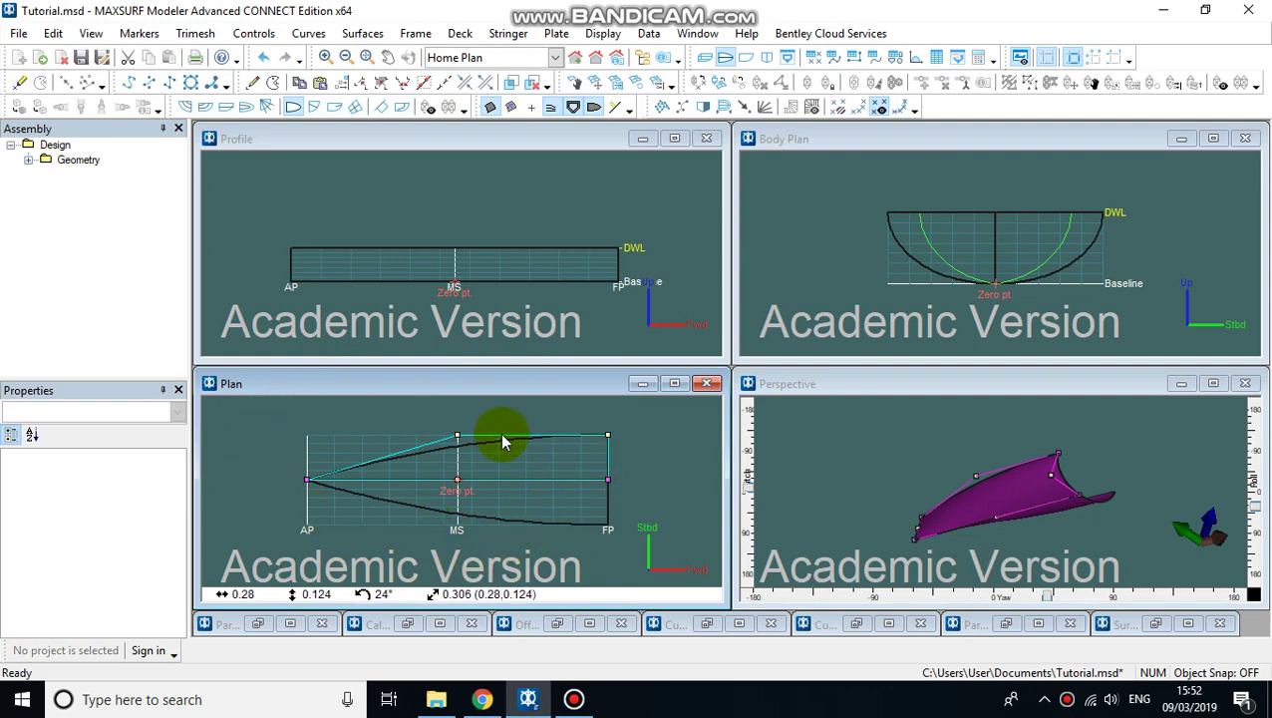
Maximize the Plan view and zoom in, then go back to the four tiled views
left_click(673, 384)
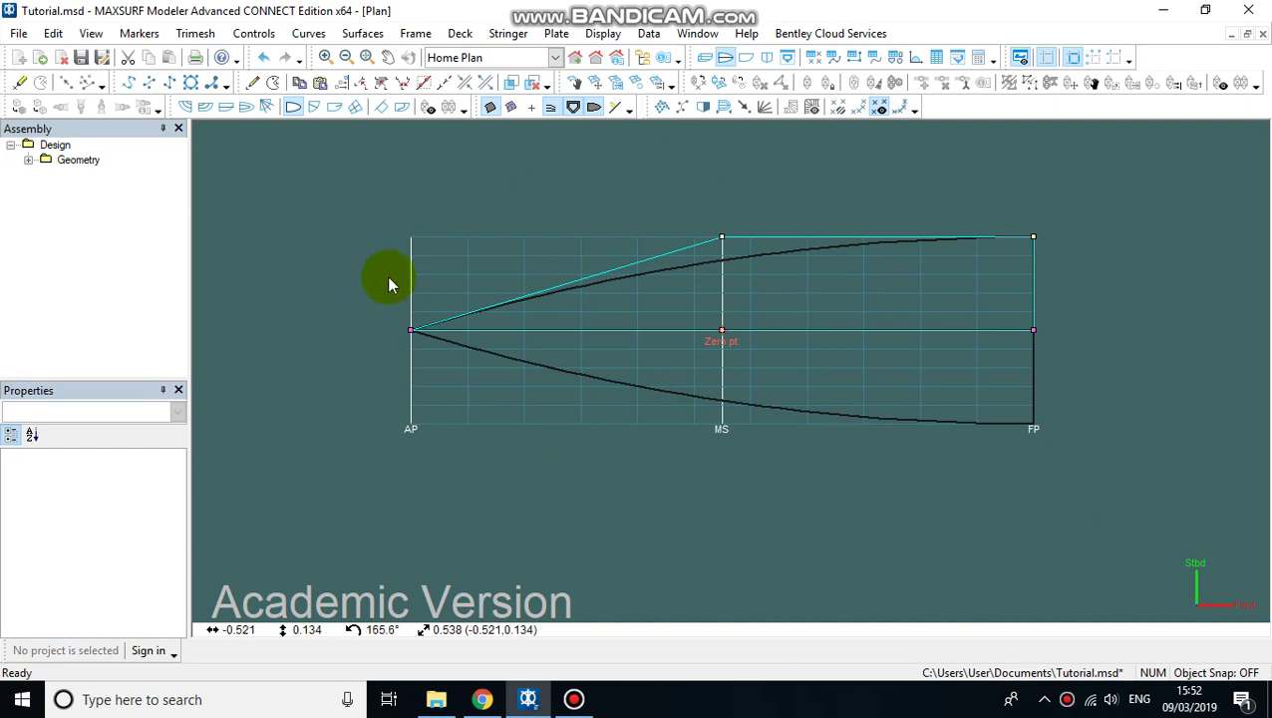
scroll(875, 210, "up", 2)
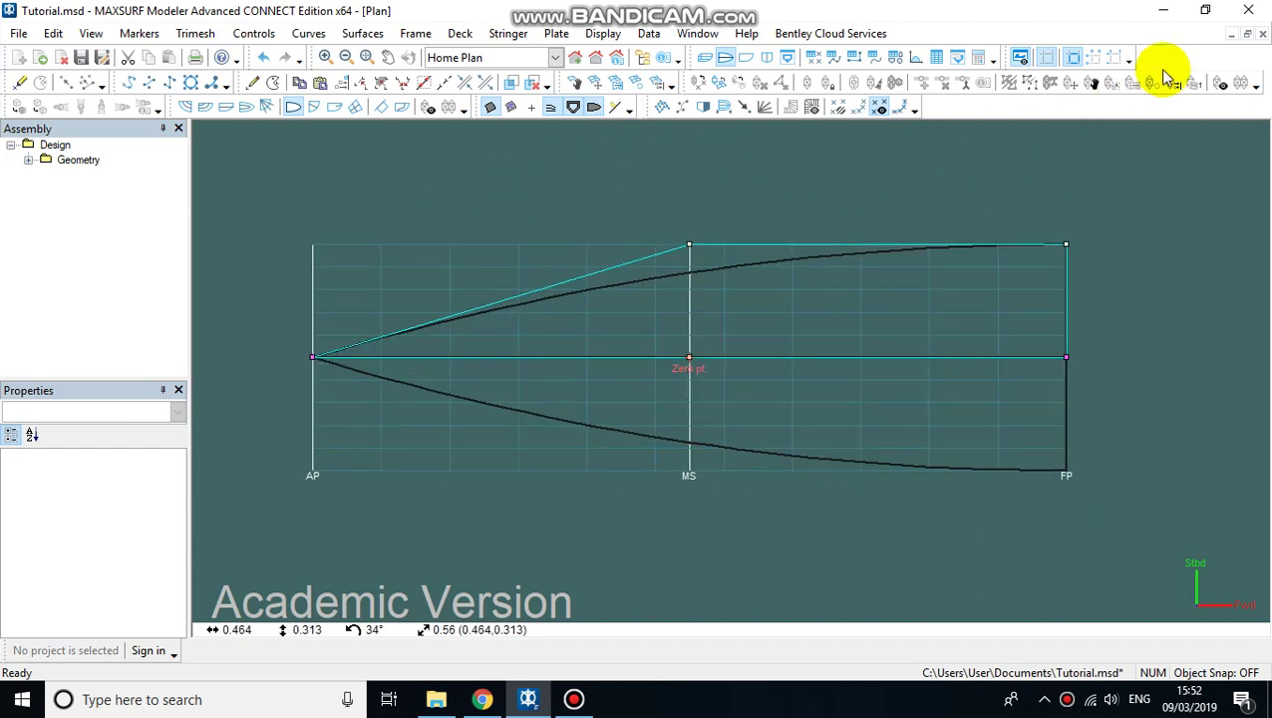
left_click(1247, 35)
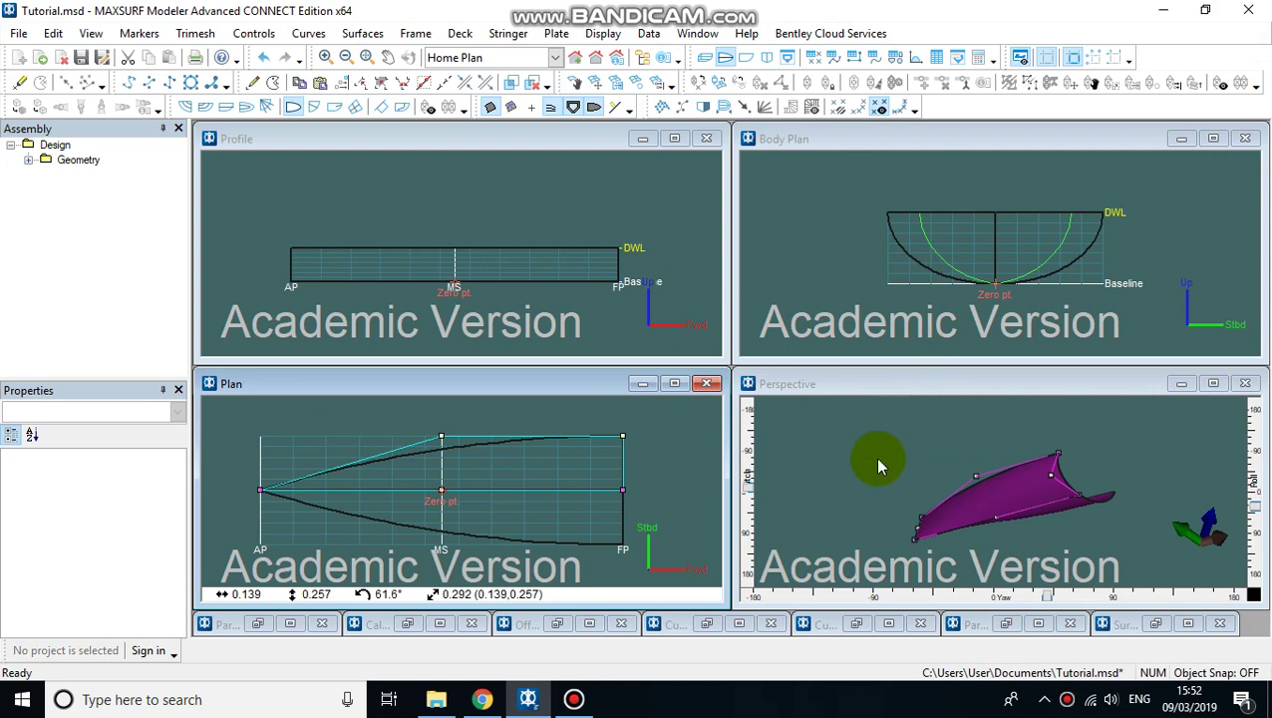
In the full-size Plan view, select the midship control-point column and move it to Long. Pos. 0.045 m
left_click(674, 385)
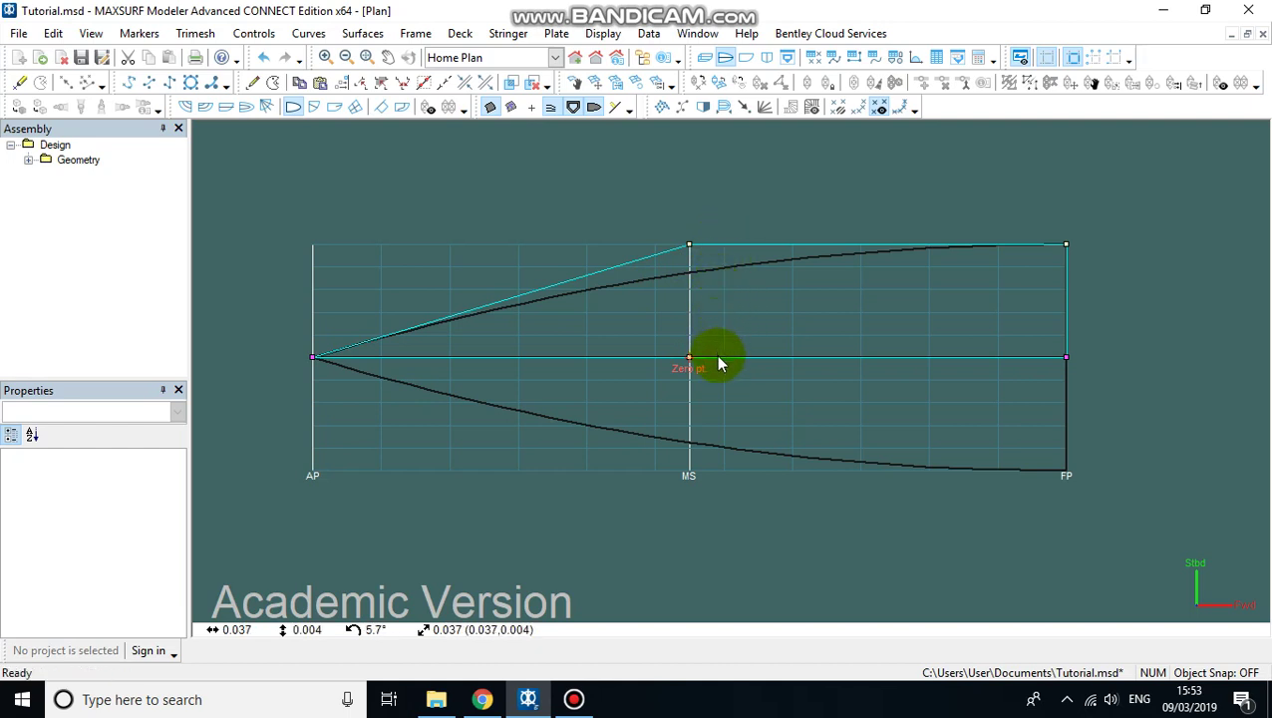
left_click_drag(691, 304, 653, 204)
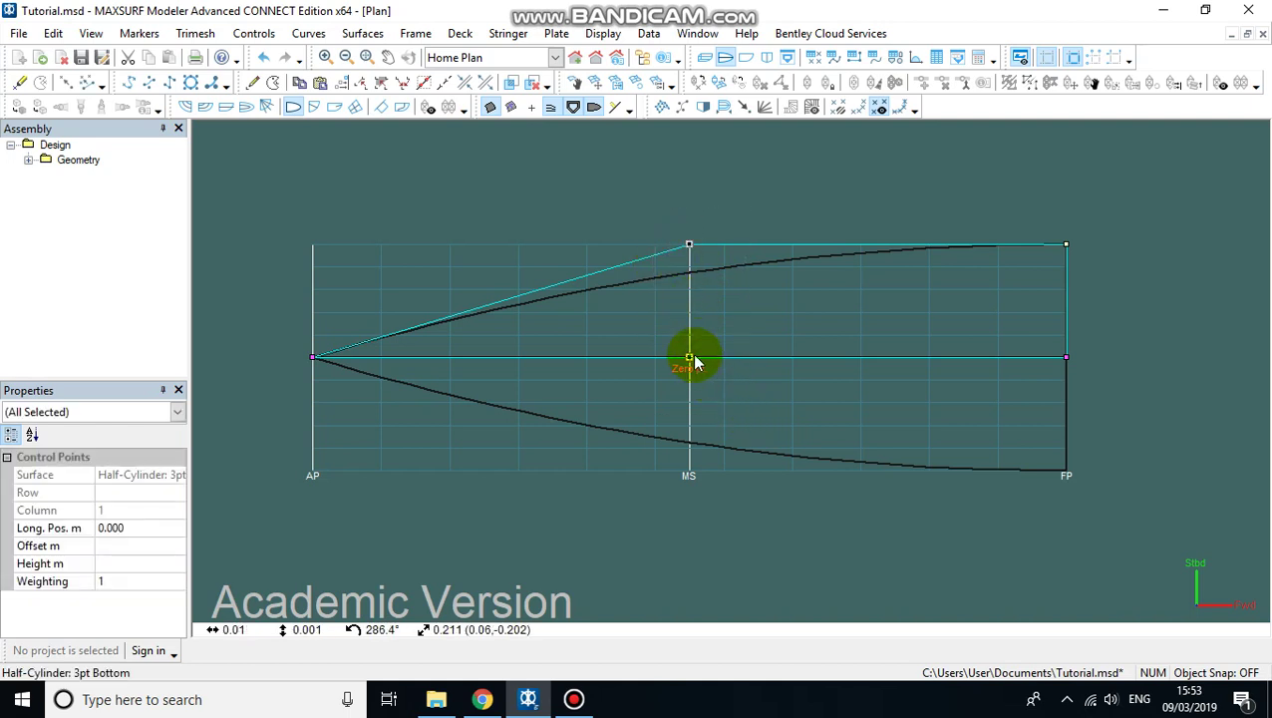
left_click_drag(688, 366, 727, 369)
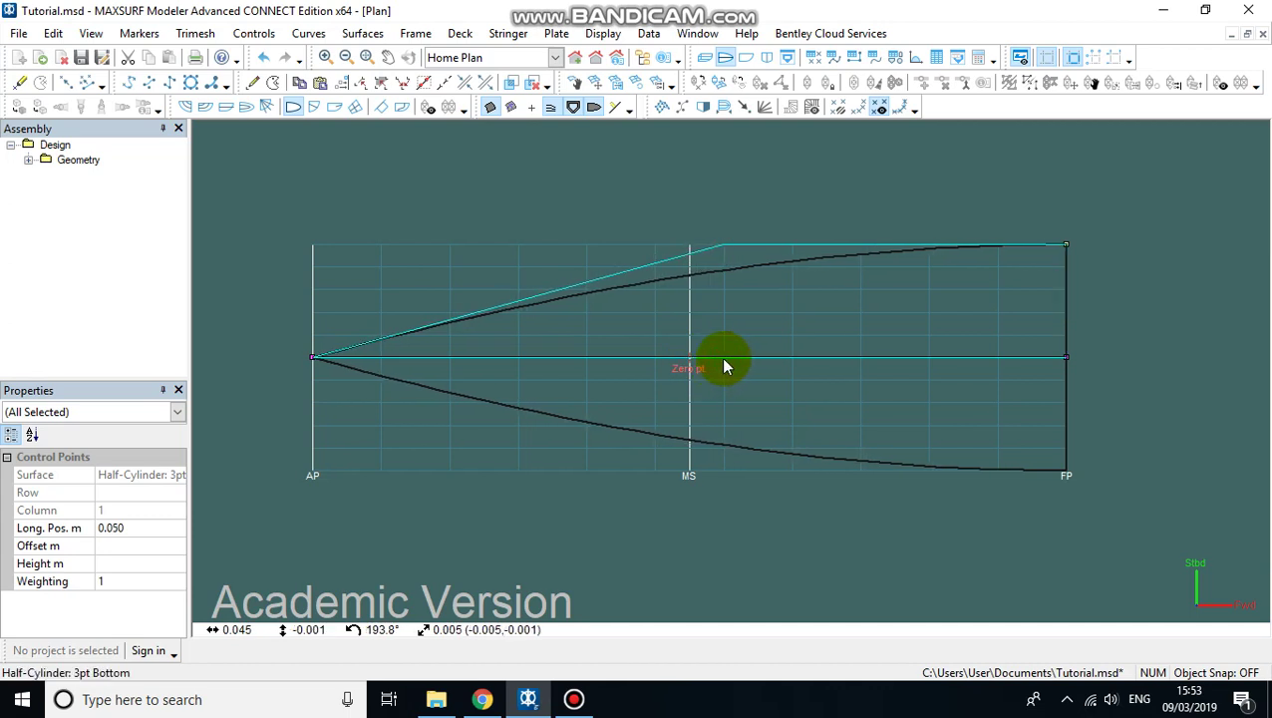
left_click_drag(725, 367, 724, 365)
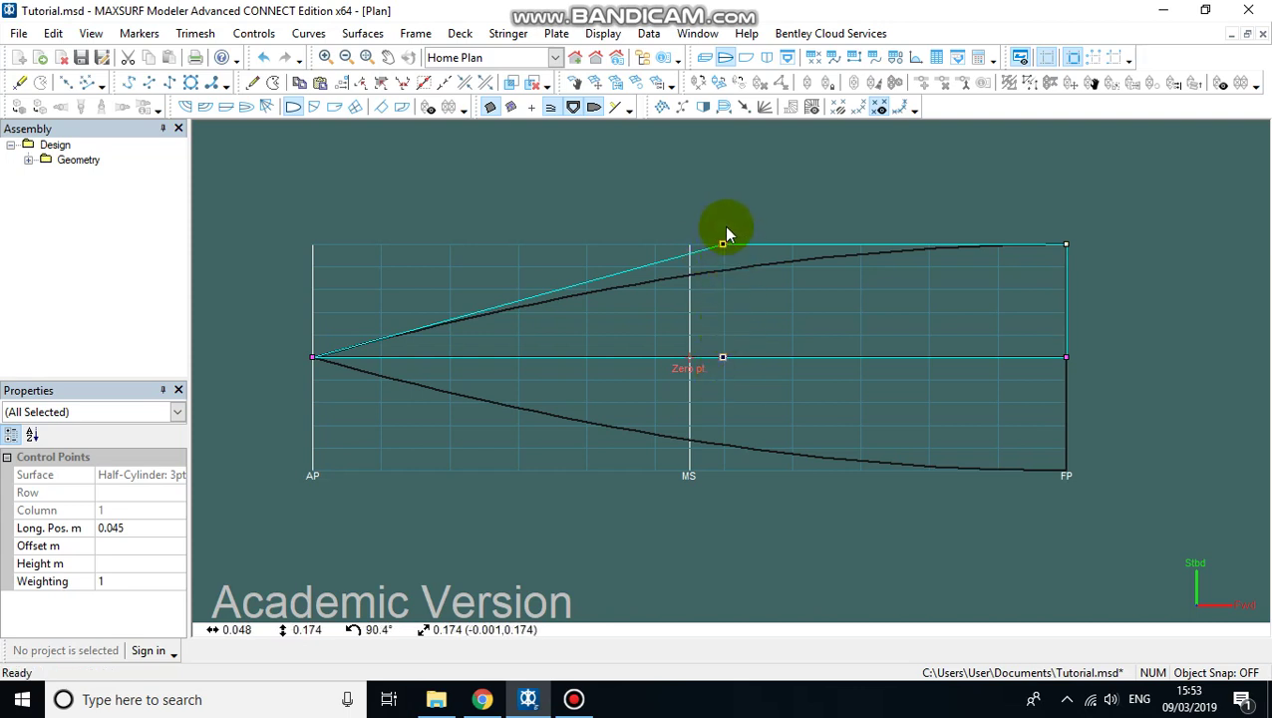
left_click(389, 556)
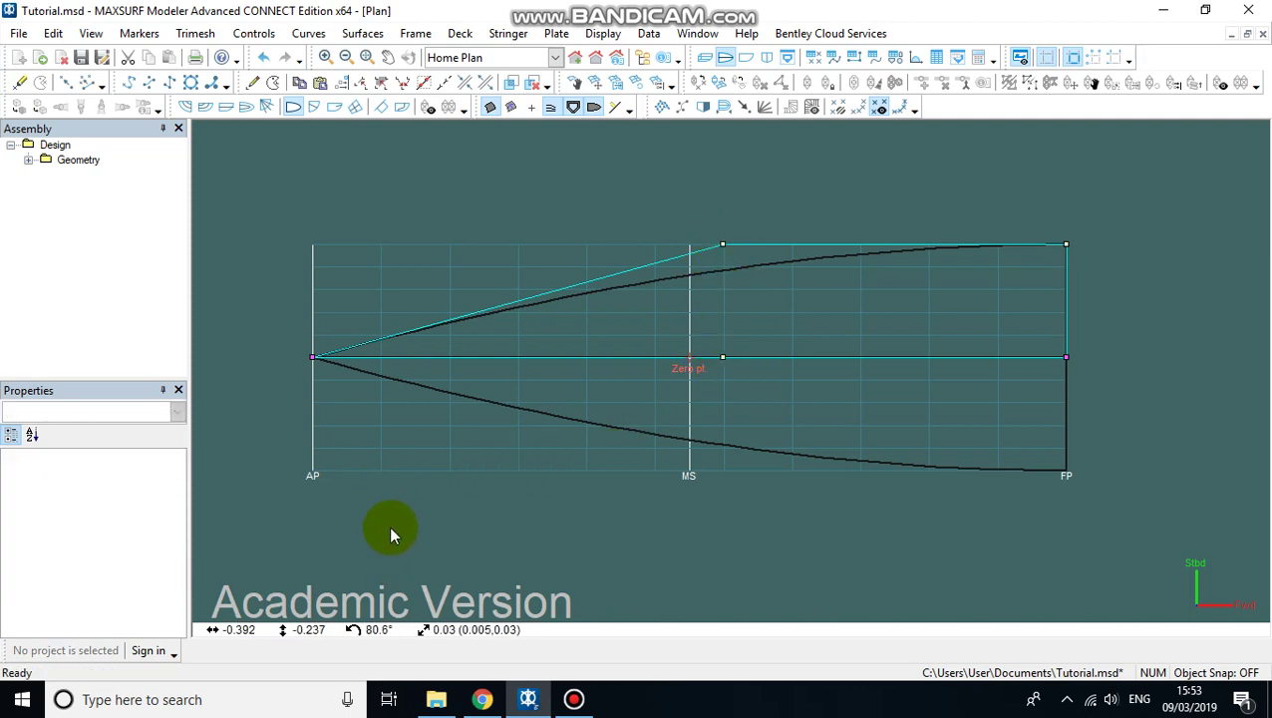
Add control-point columns on the centreline at the five grid sections from AP to just aft of midship
left_click(254, 84)
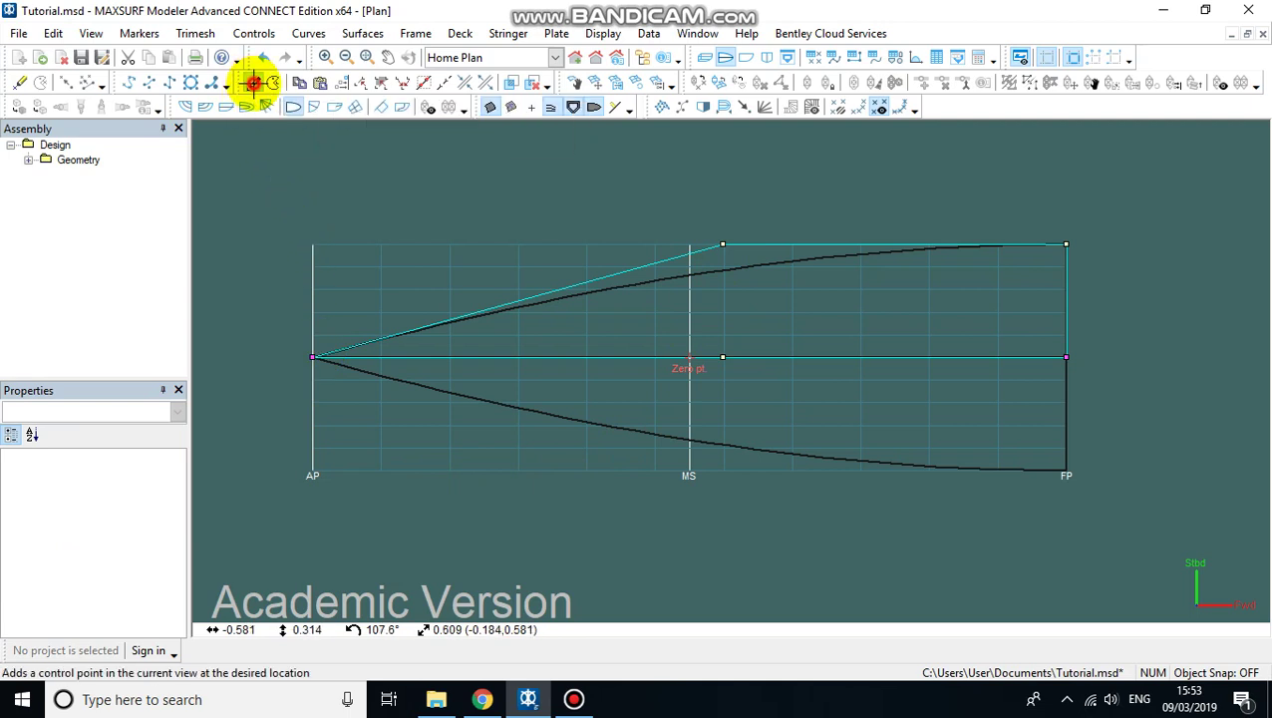
left_click(380, 358)
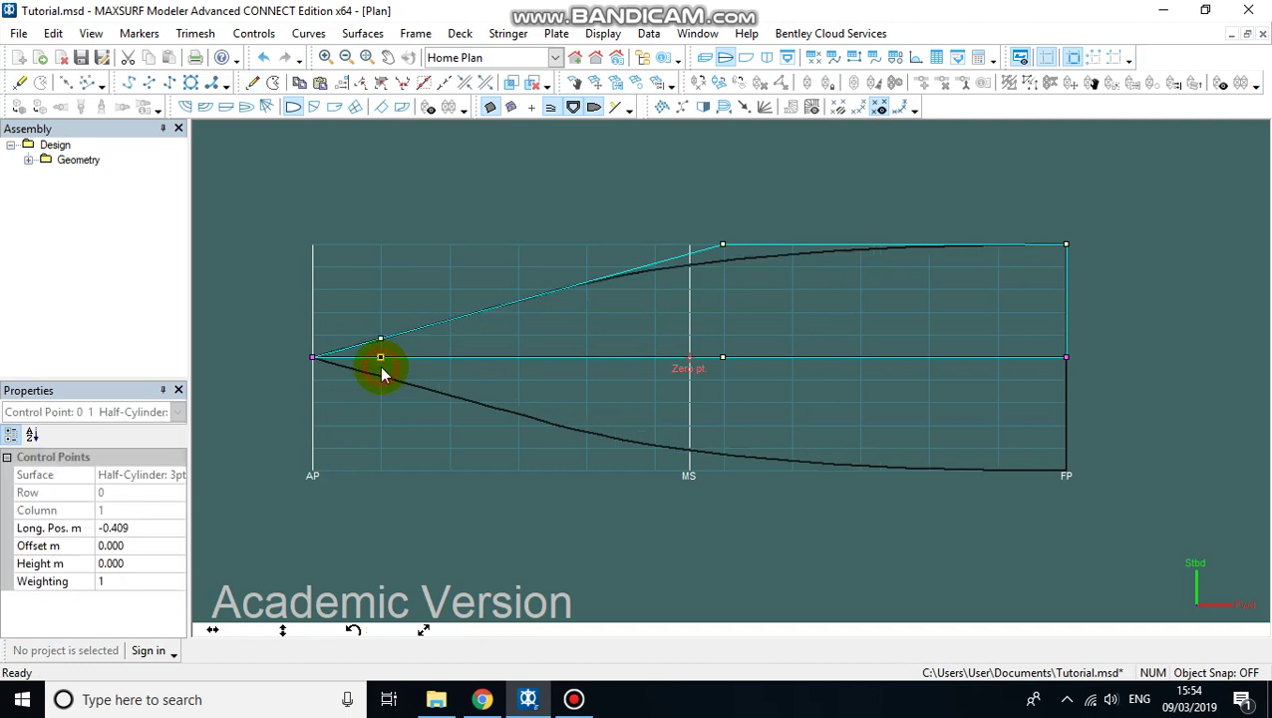
left_click(252, 83)
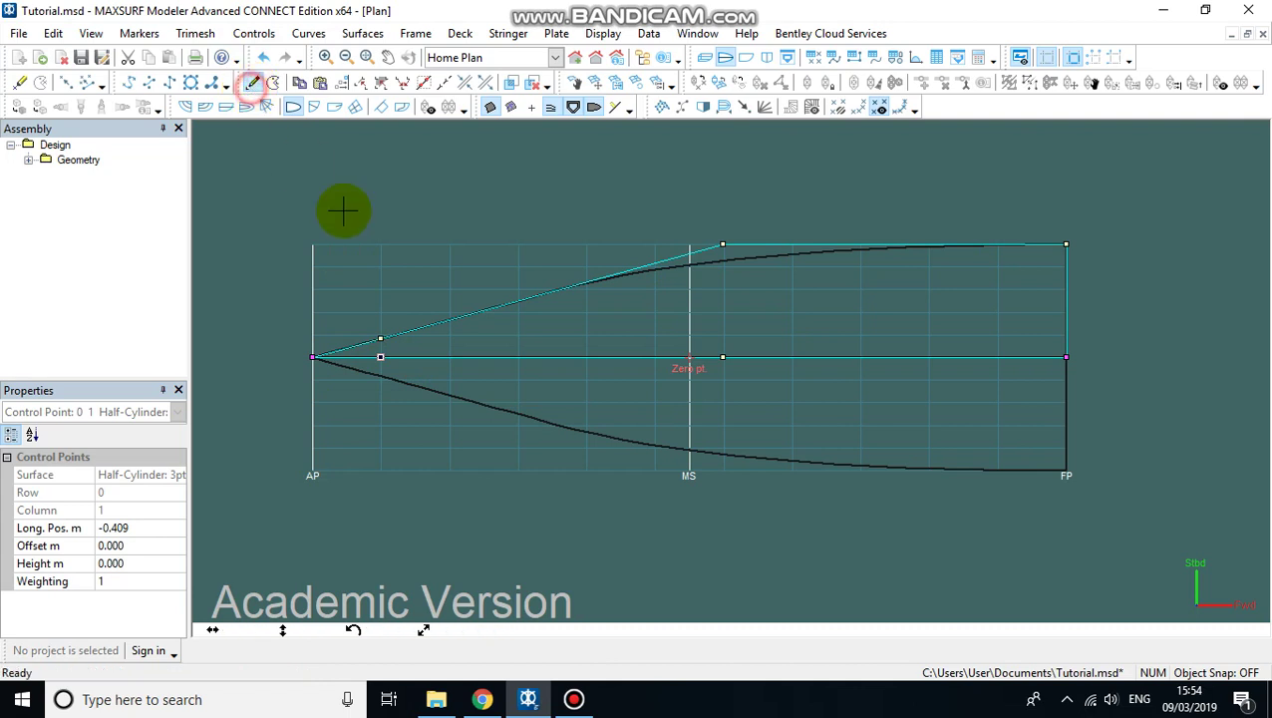
left_click(451, 370)
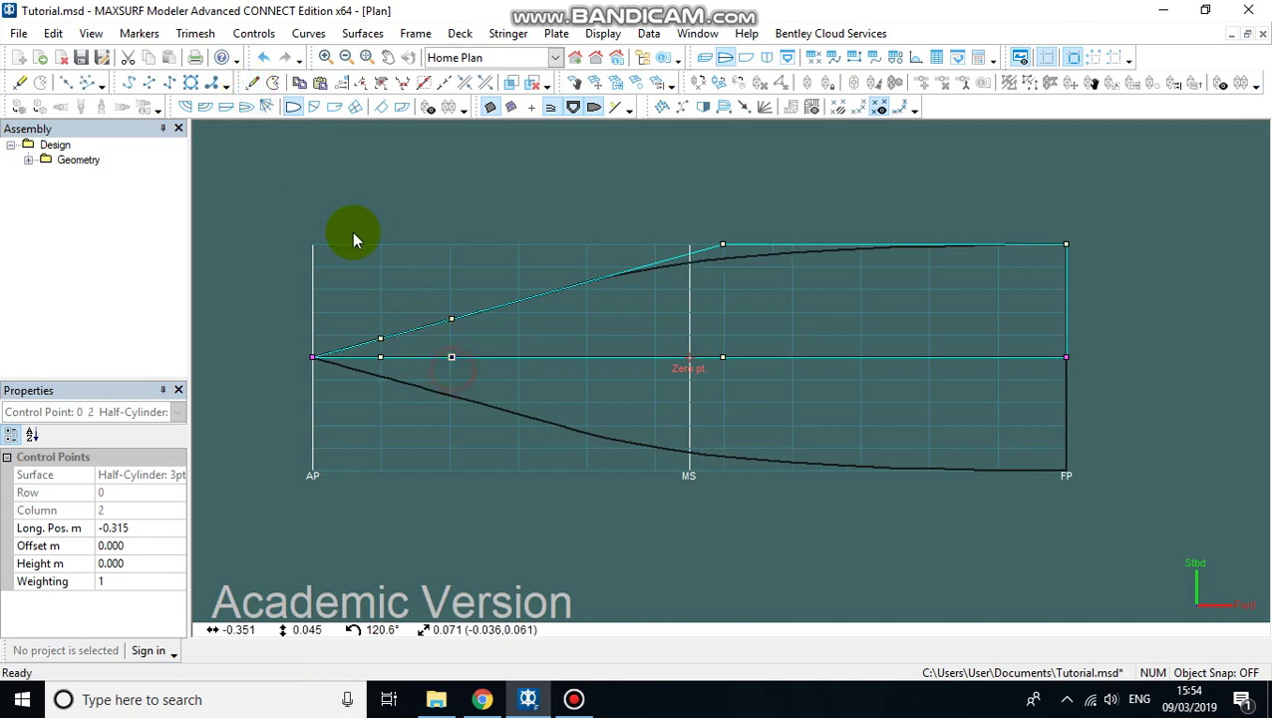
left_click(253, 83)
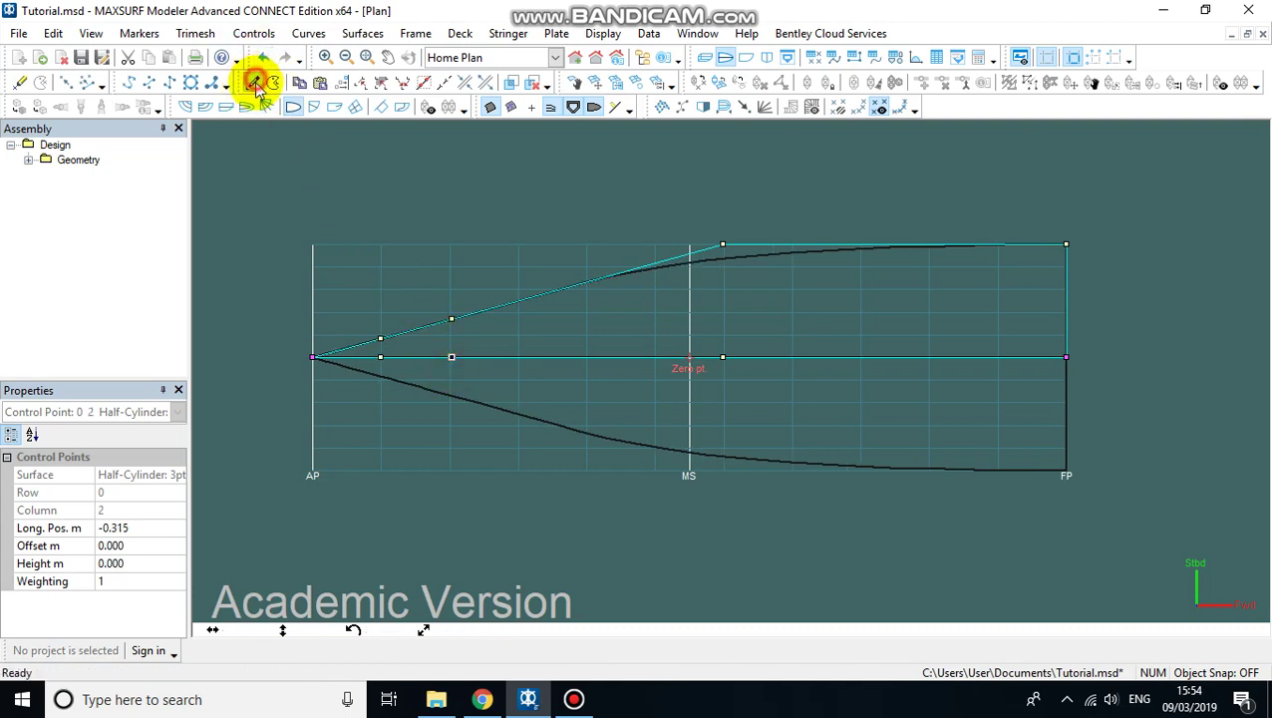
left_click(518, 366)
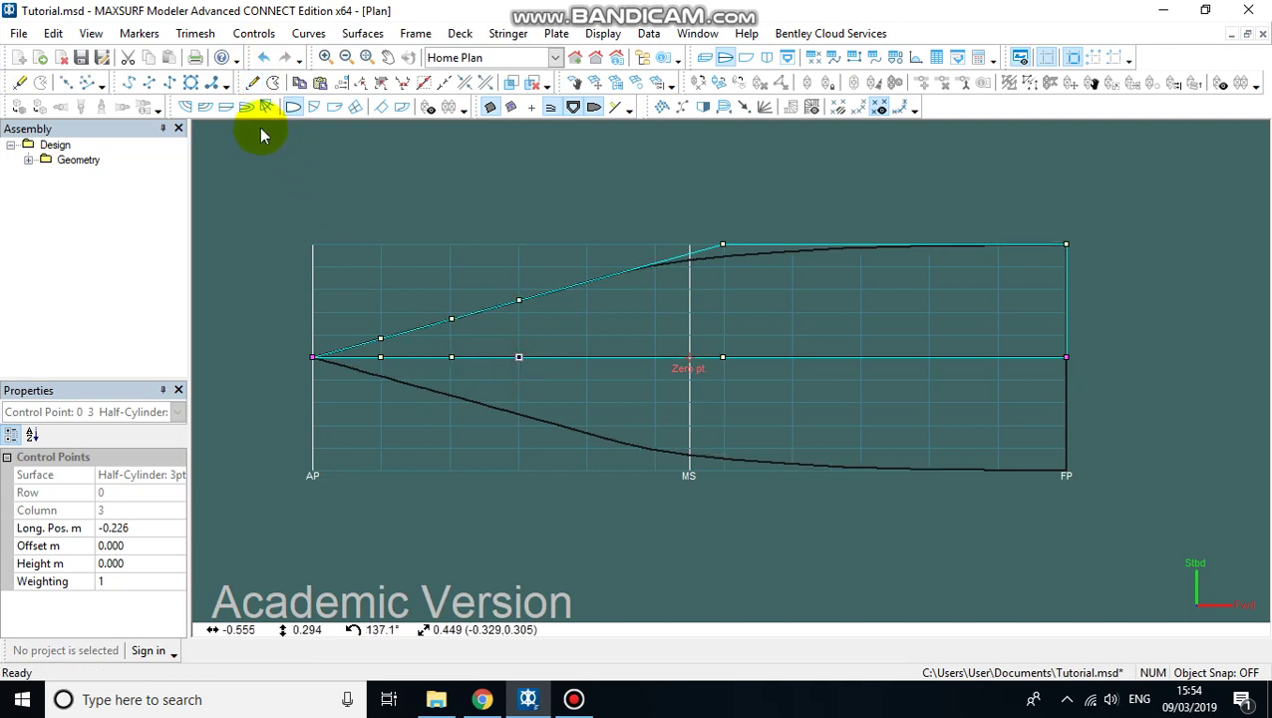
left_click(246, 86)
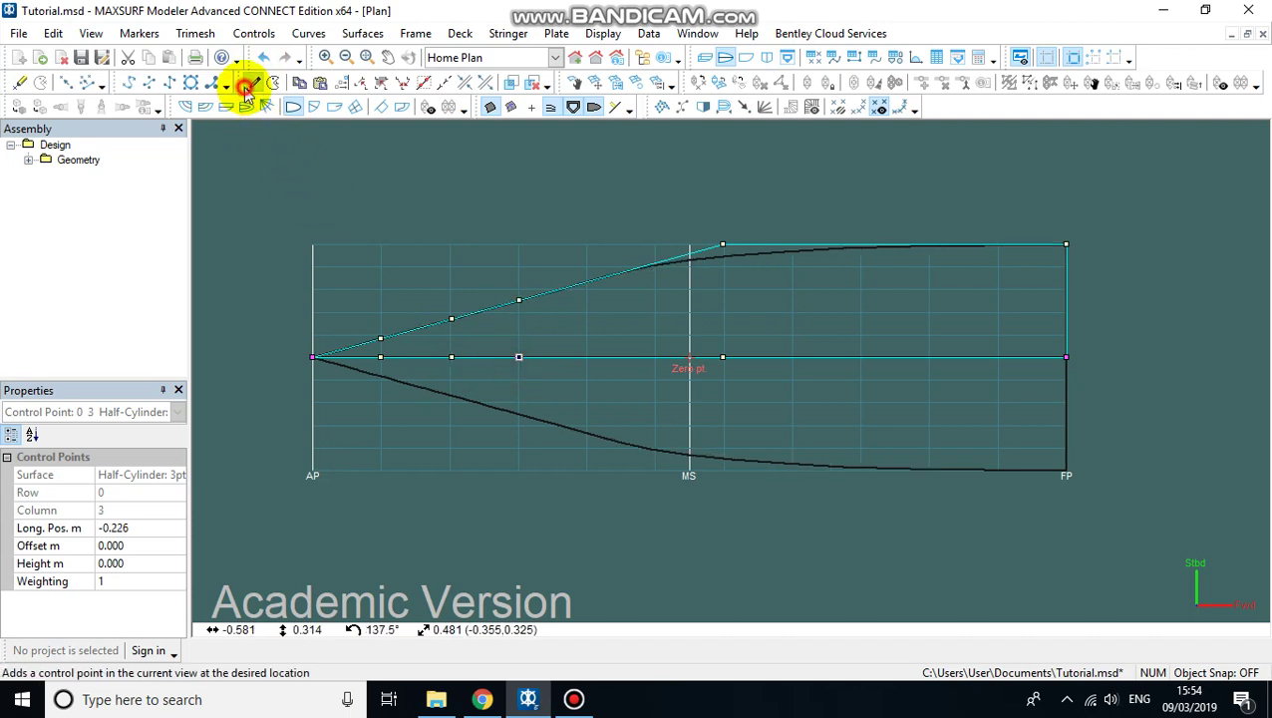
left_click(586, 366)
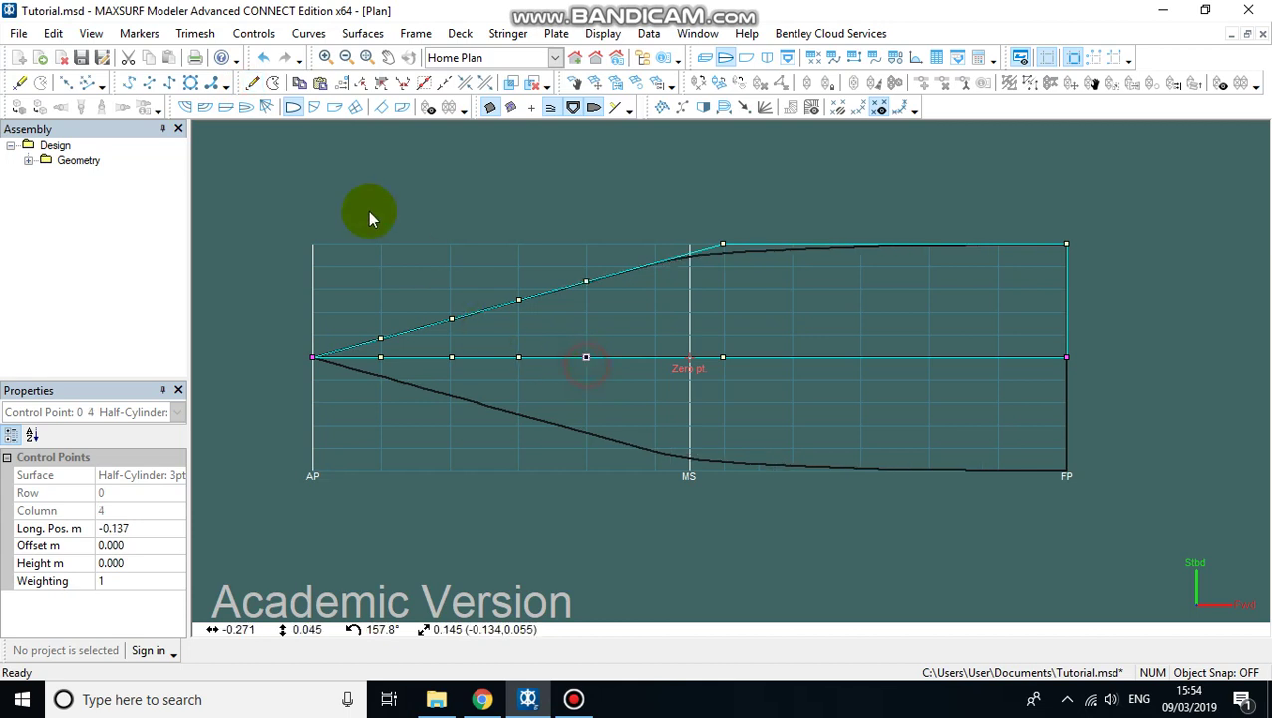
left_click(250, 82)
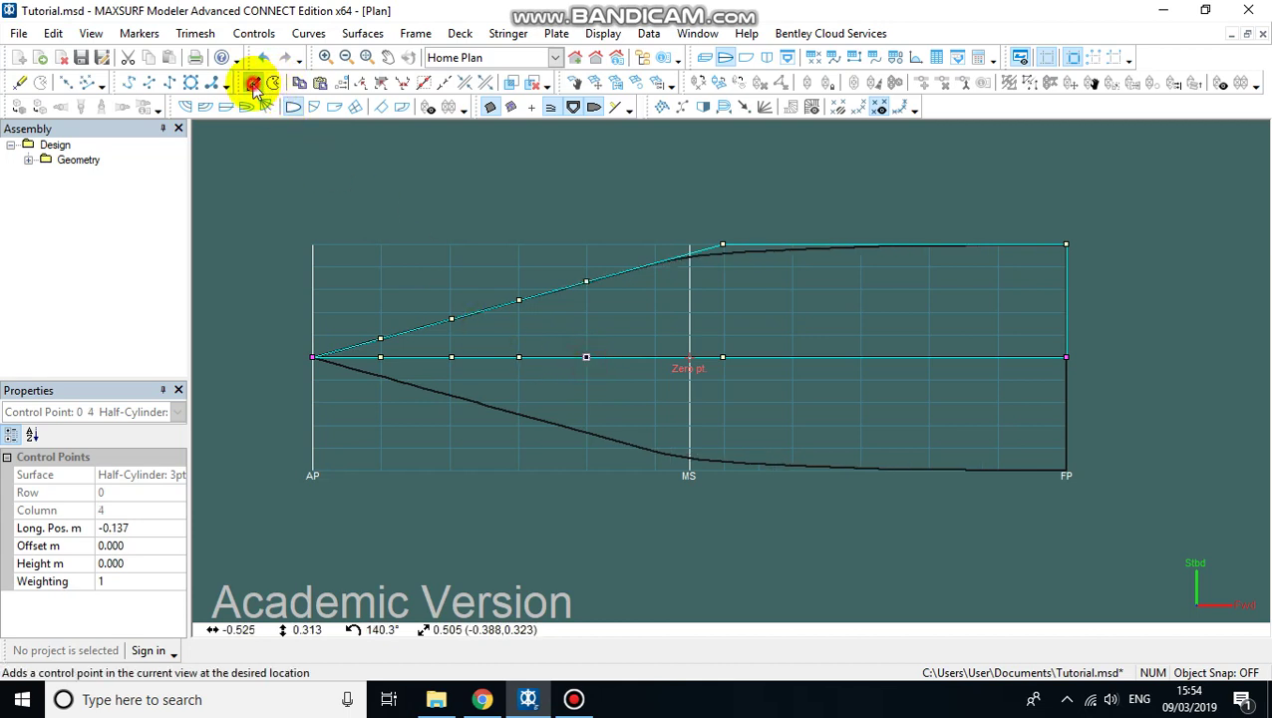
left_click(651, 365)
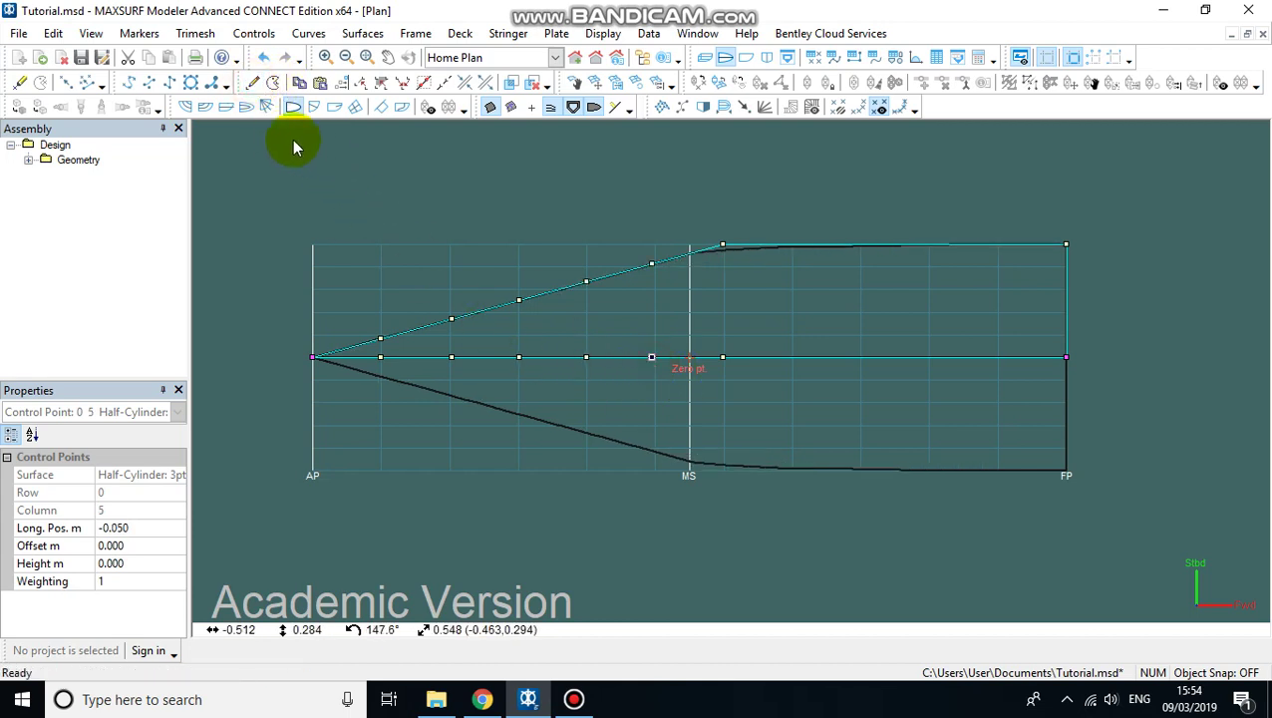
Add control-point columns at the remaining sections forward to the bow, the last at 0.409 m, and retile views
left_click(250, 83)
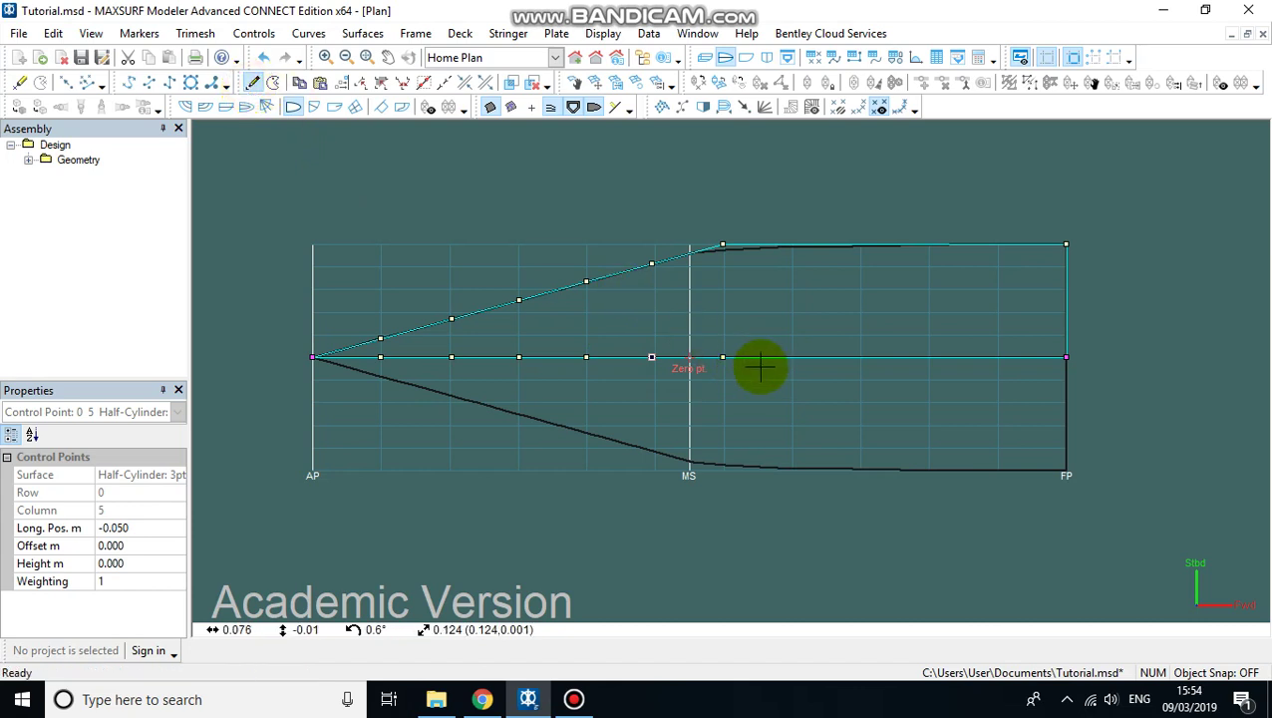
left_click(791, 363)
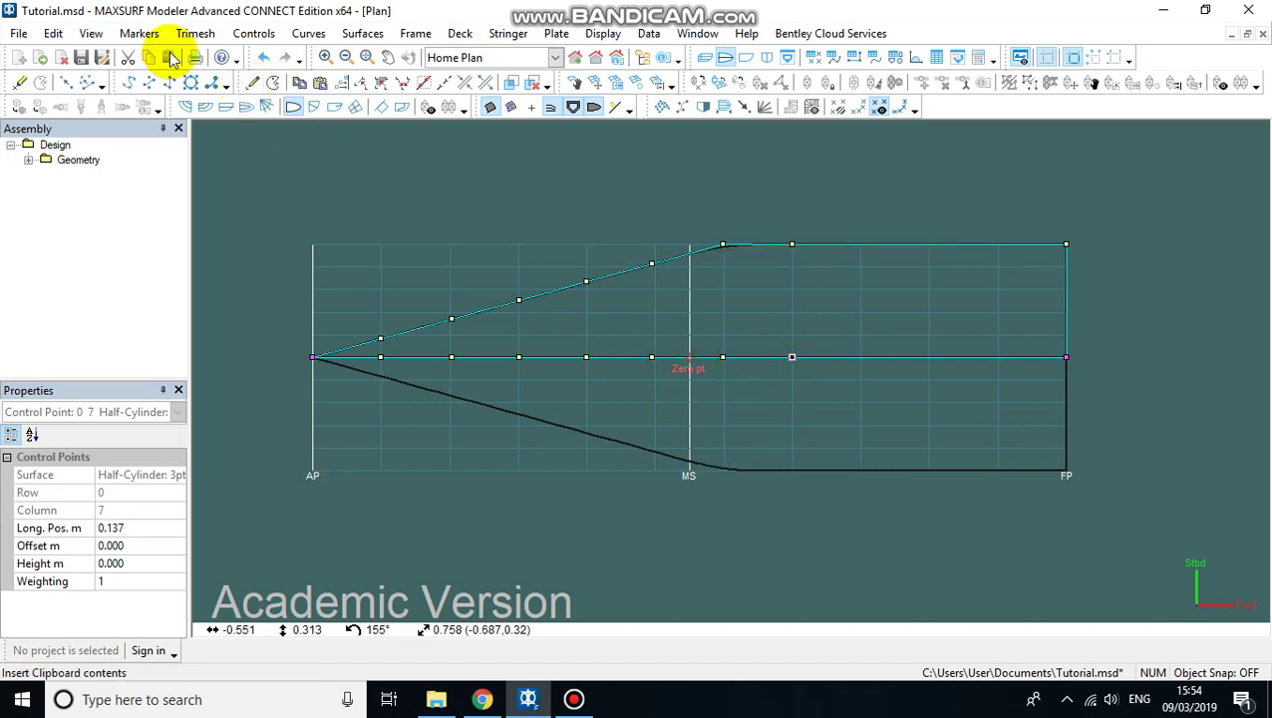
left_click(252, 84)
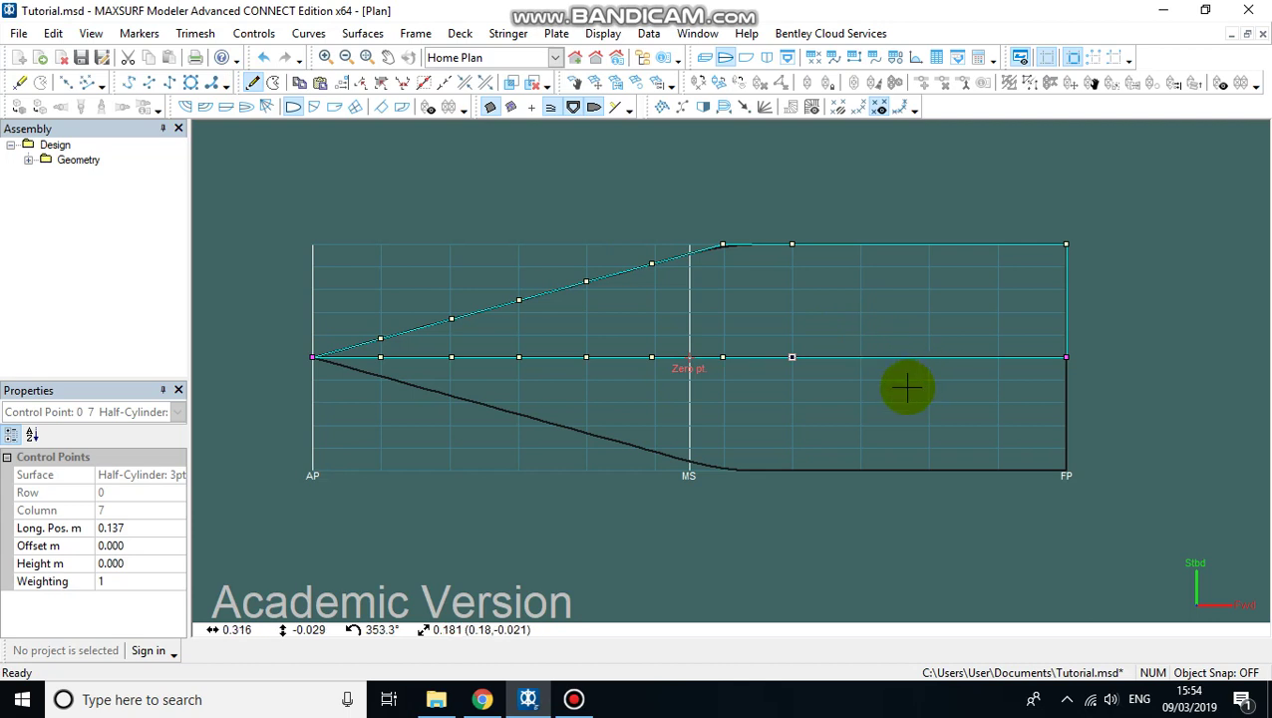
left_click(862, 370)
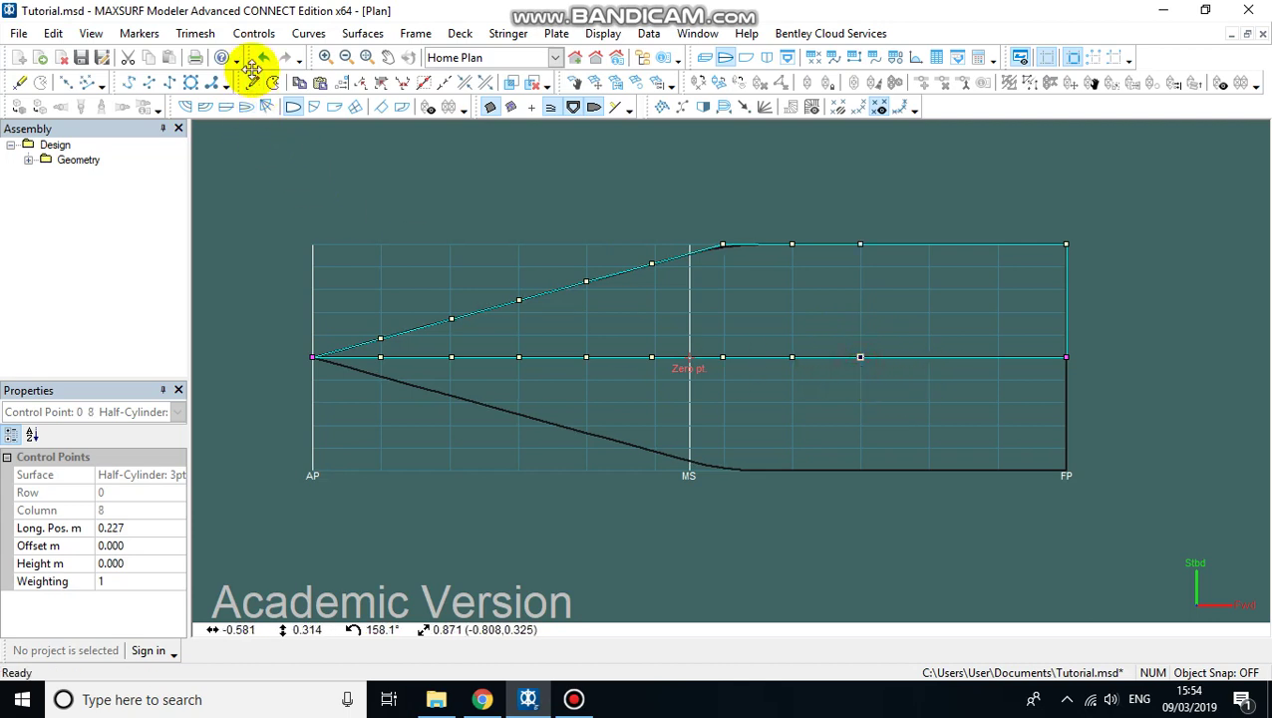
left_click(252, 84)
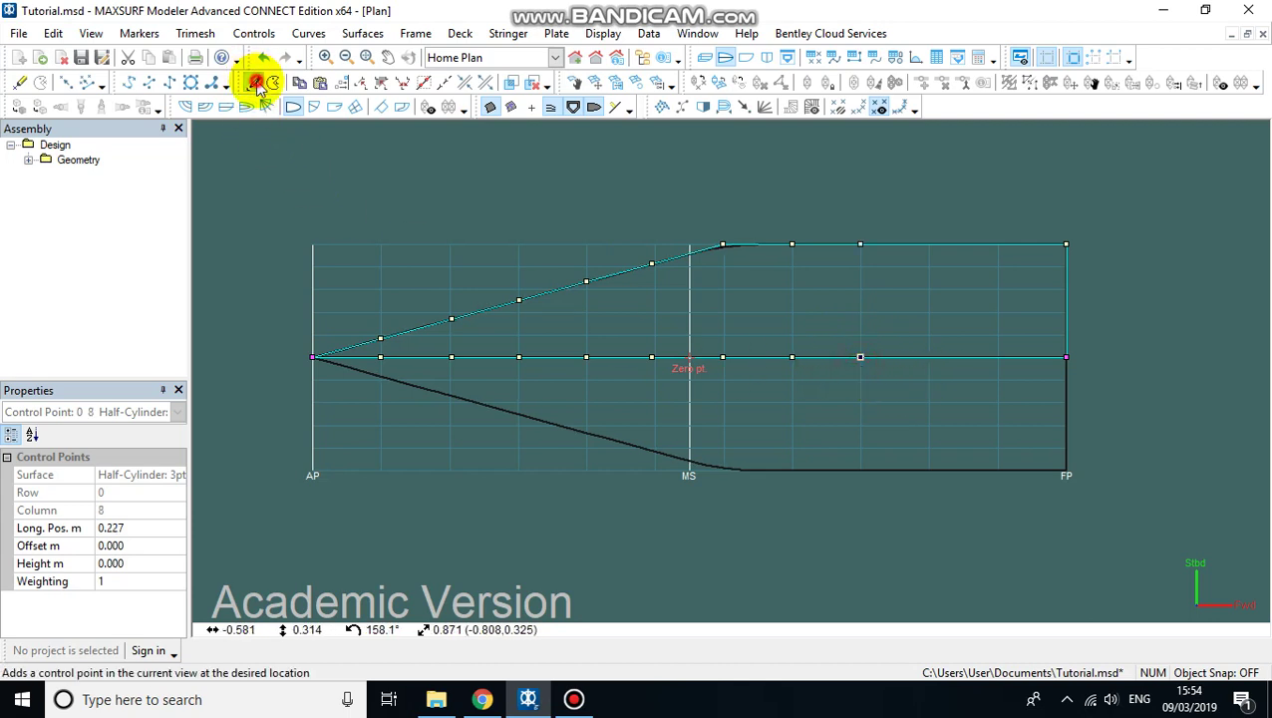
left_click(927, 367)
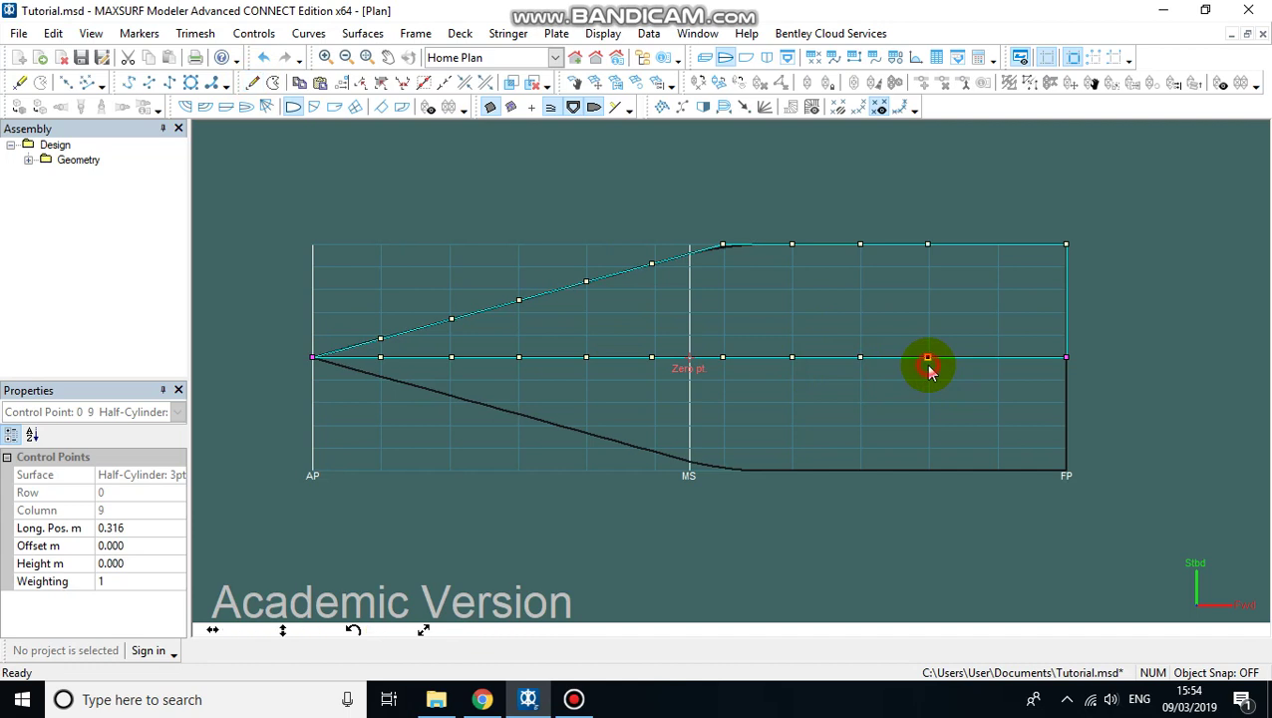
left_click(253, 84)
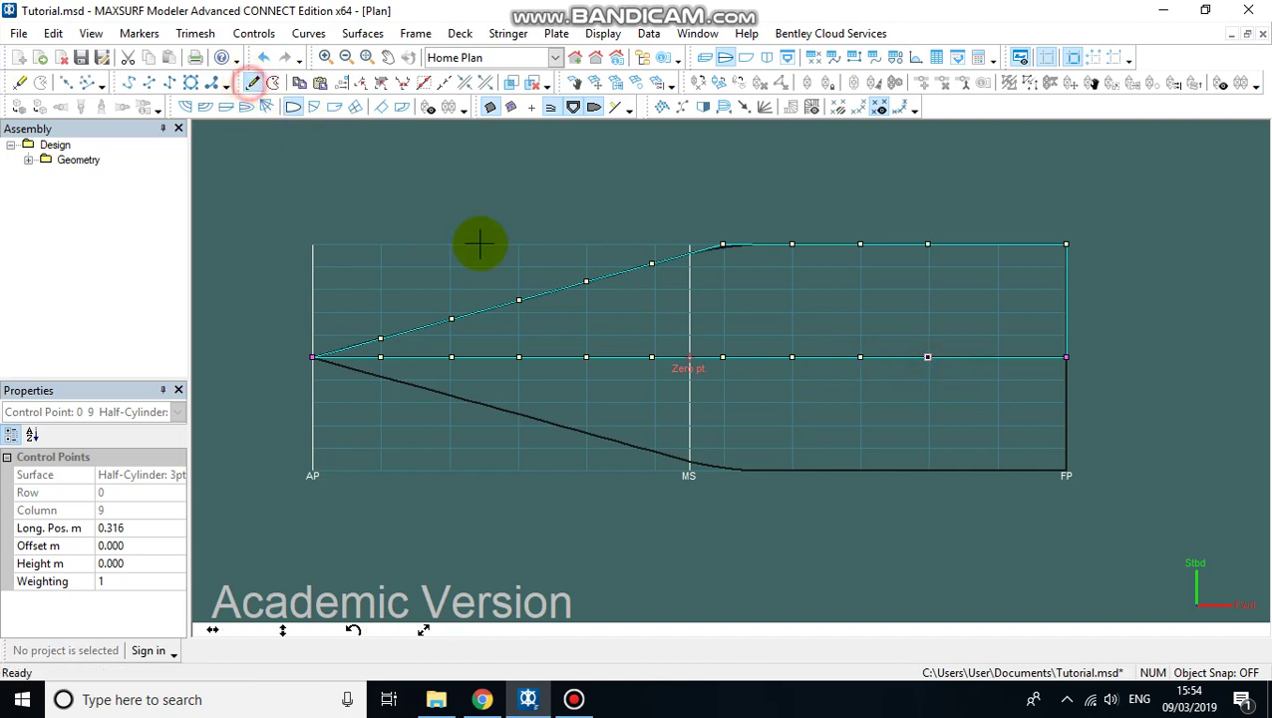
left_click(995, 365)
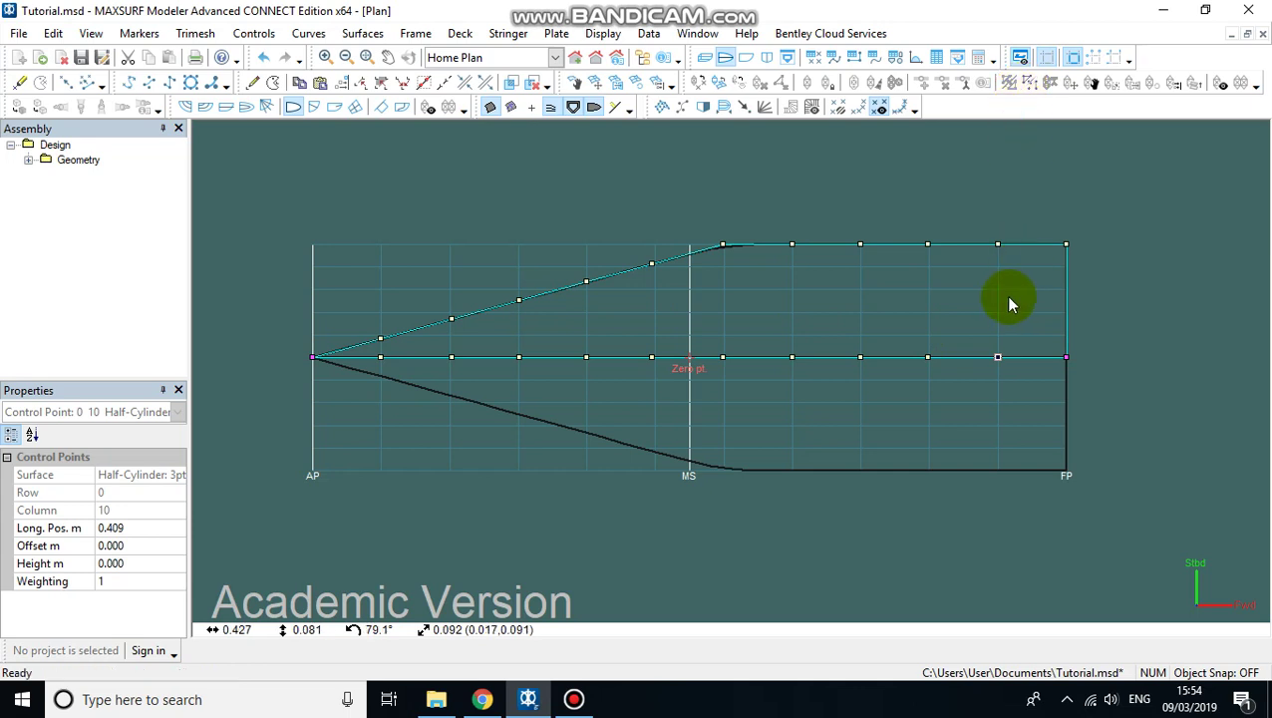
left_click(1246, 34)
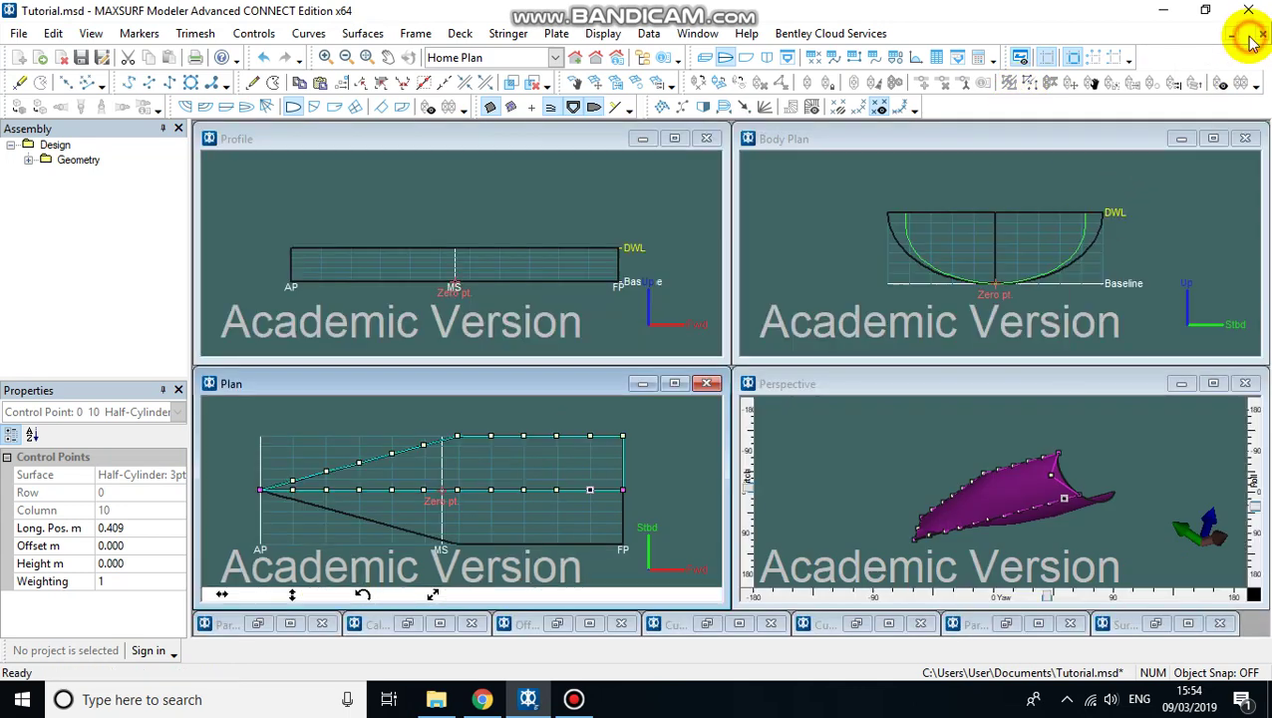
Make the Body Plan active and view stations 0 through 3 in its key plan
left_click(1067, 149)
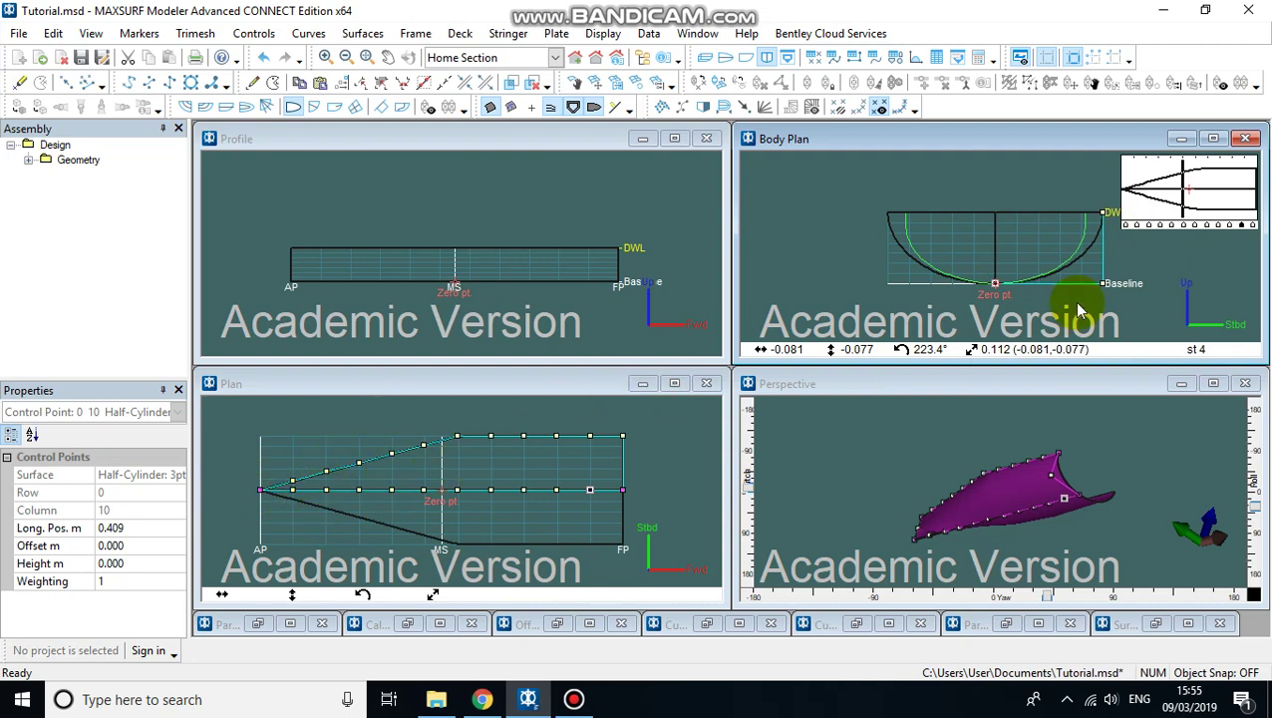
left_click(1128, 229)
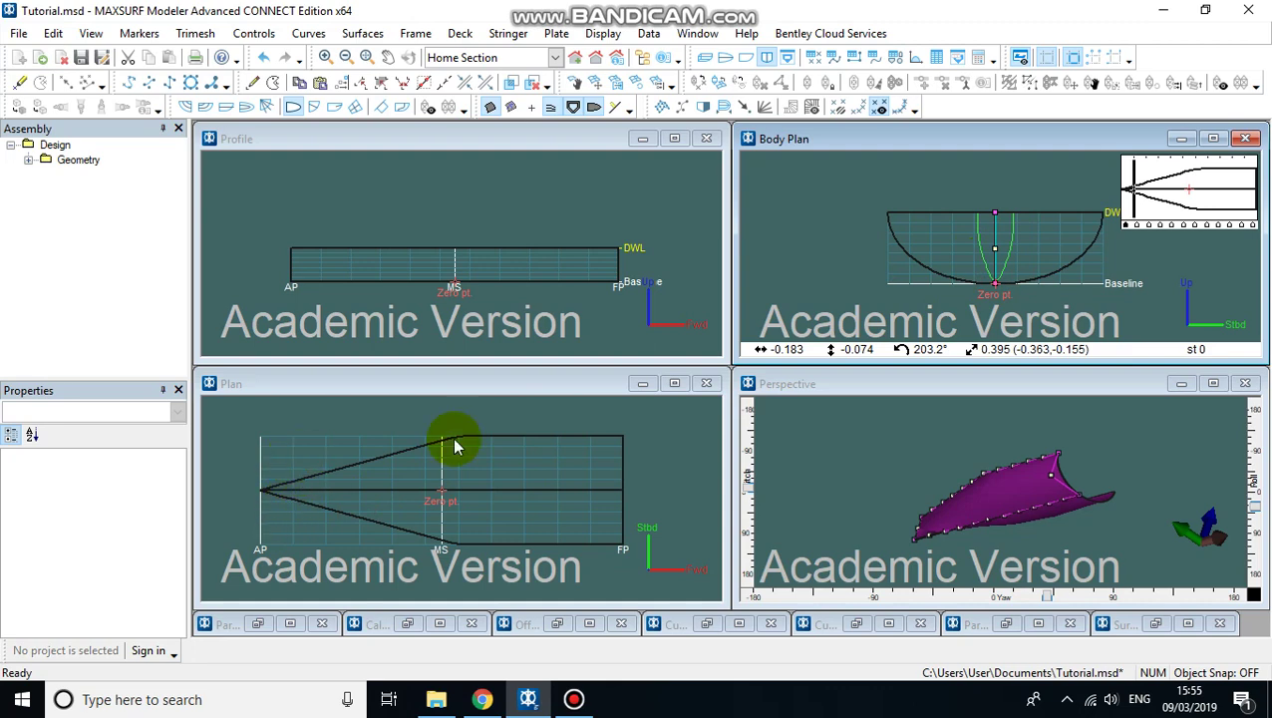
left_click(1139, 229)
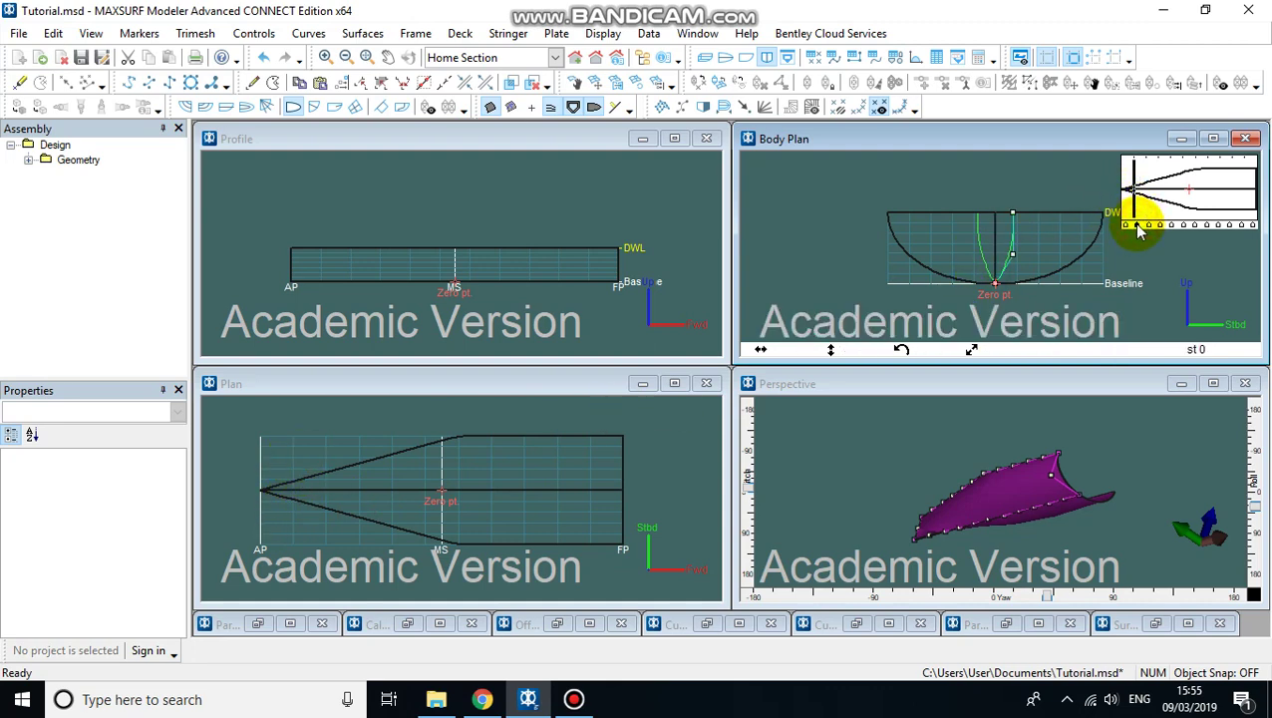
left_click(1146, 225)
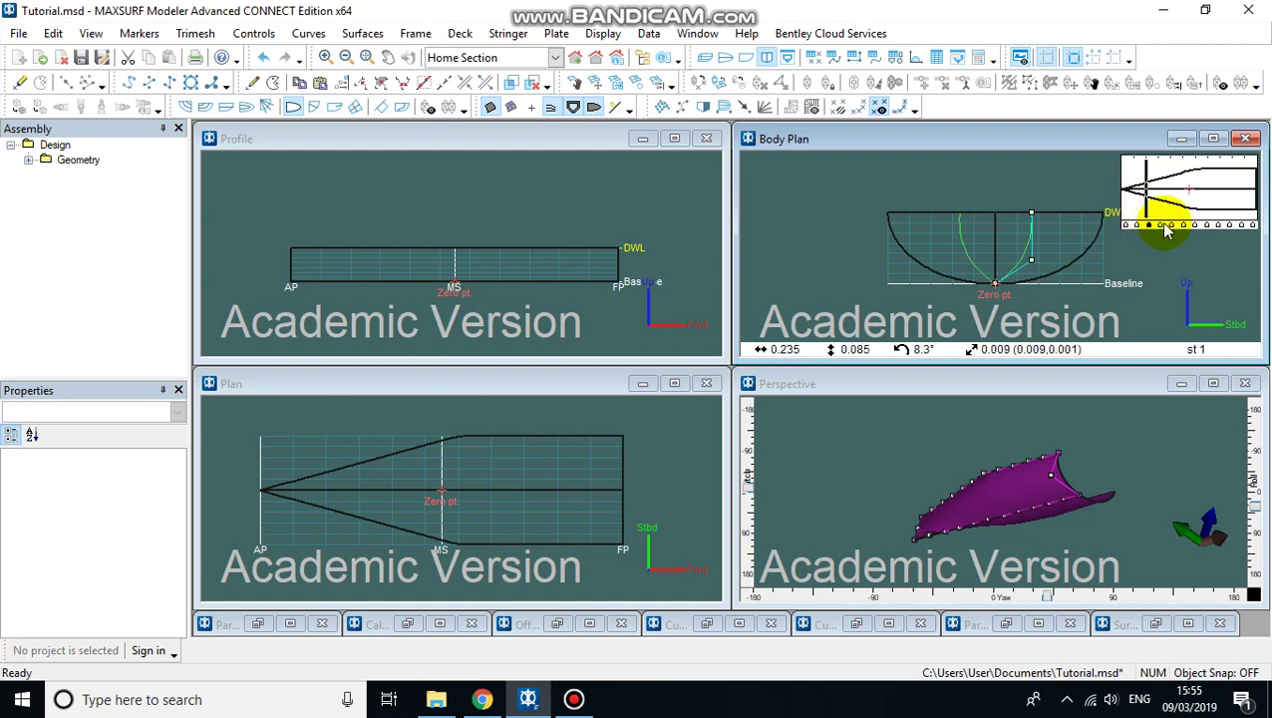
left_click(1160, 228)
left_click(1172, 228)
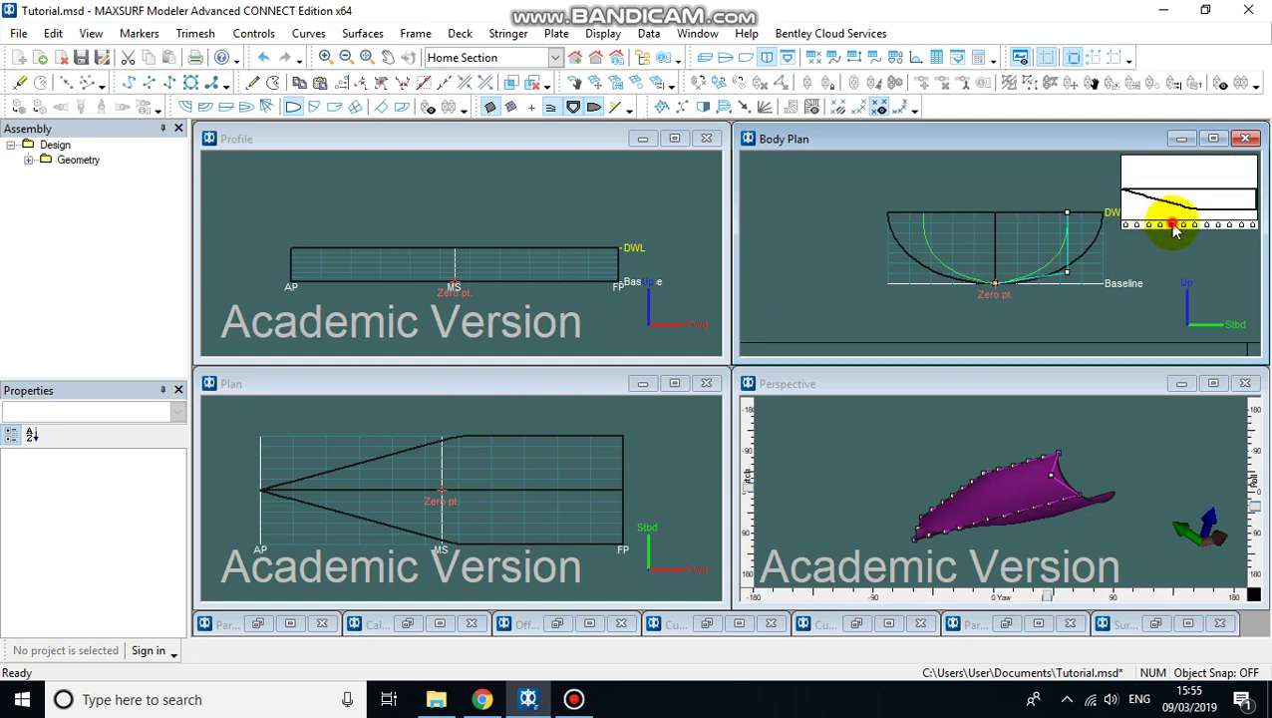
Continue through stations 4 to 9, then select the keel control point at zero
left_click(1191, 229)
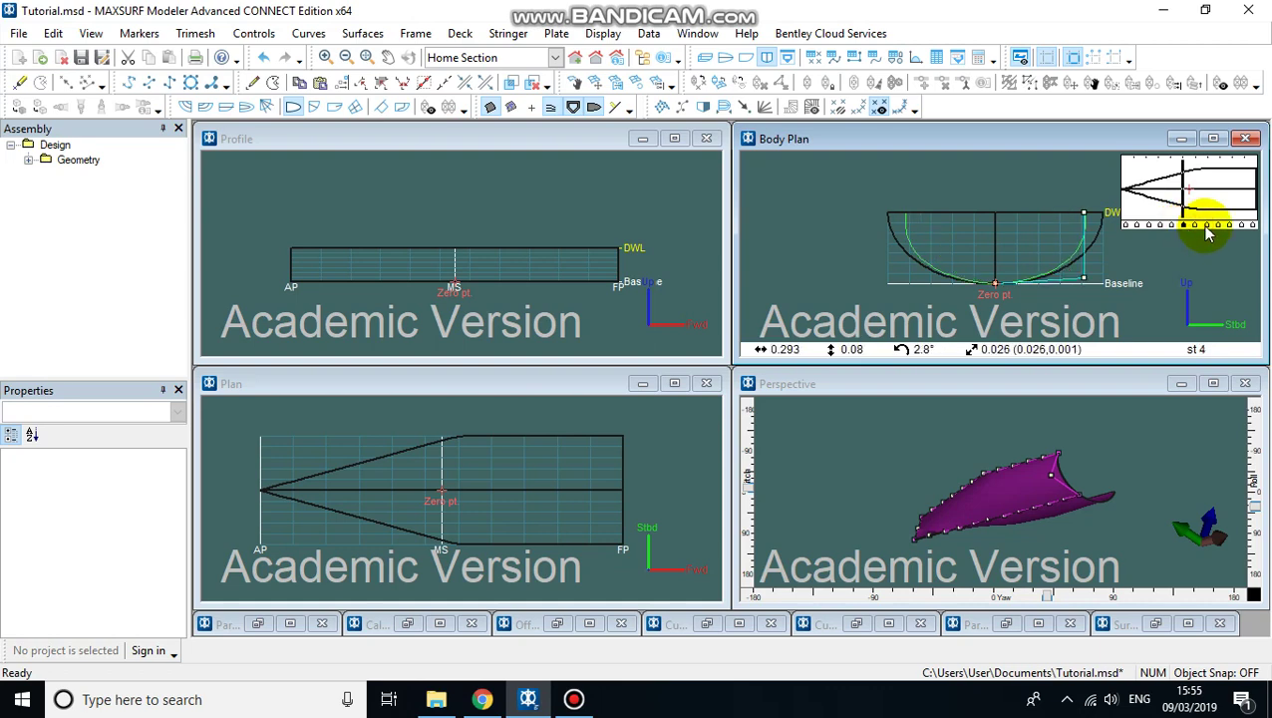
left_click(1196, 228)
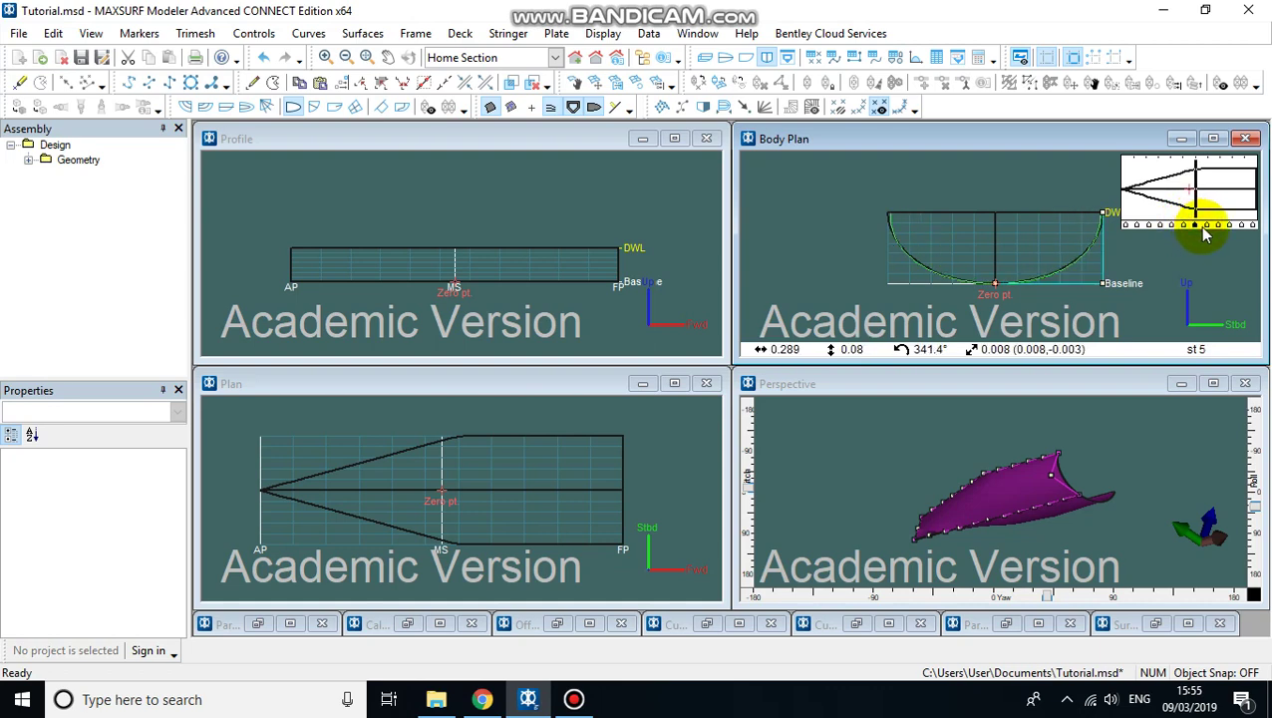
left_click(1208, 228)
left_click(1231, 228)
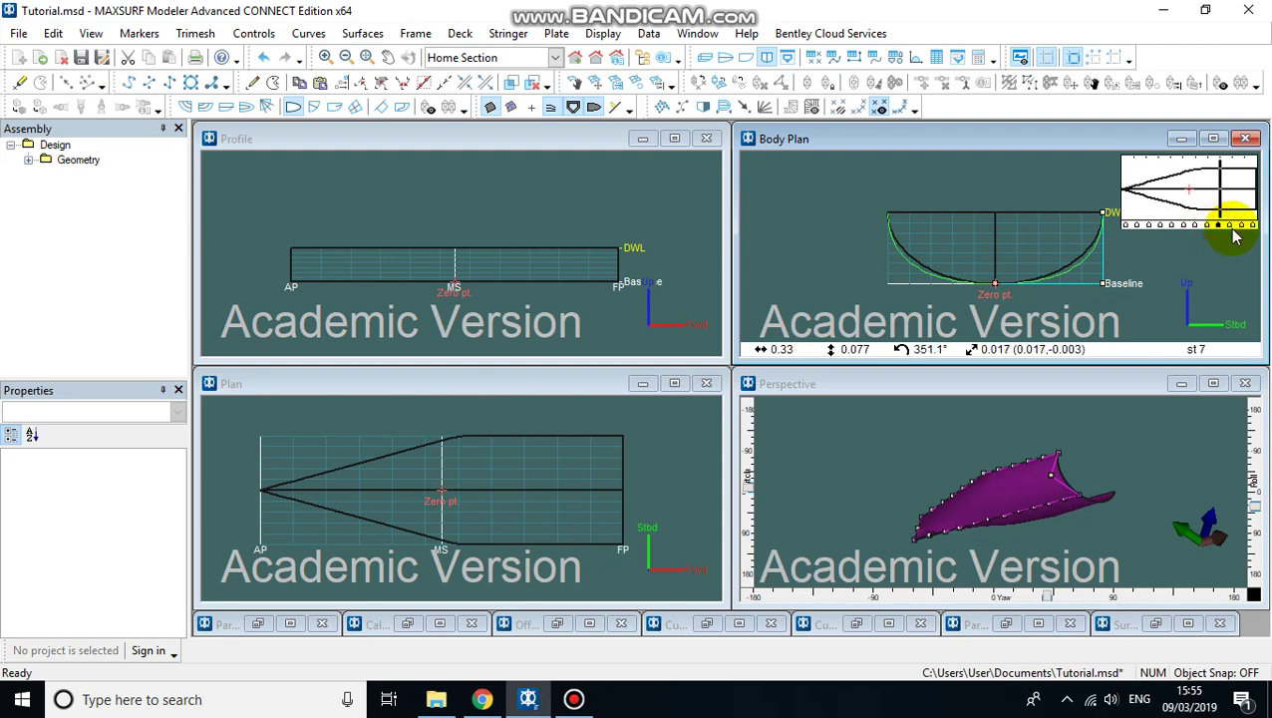
left_click(1231, 228)
left_click(1242, 229)
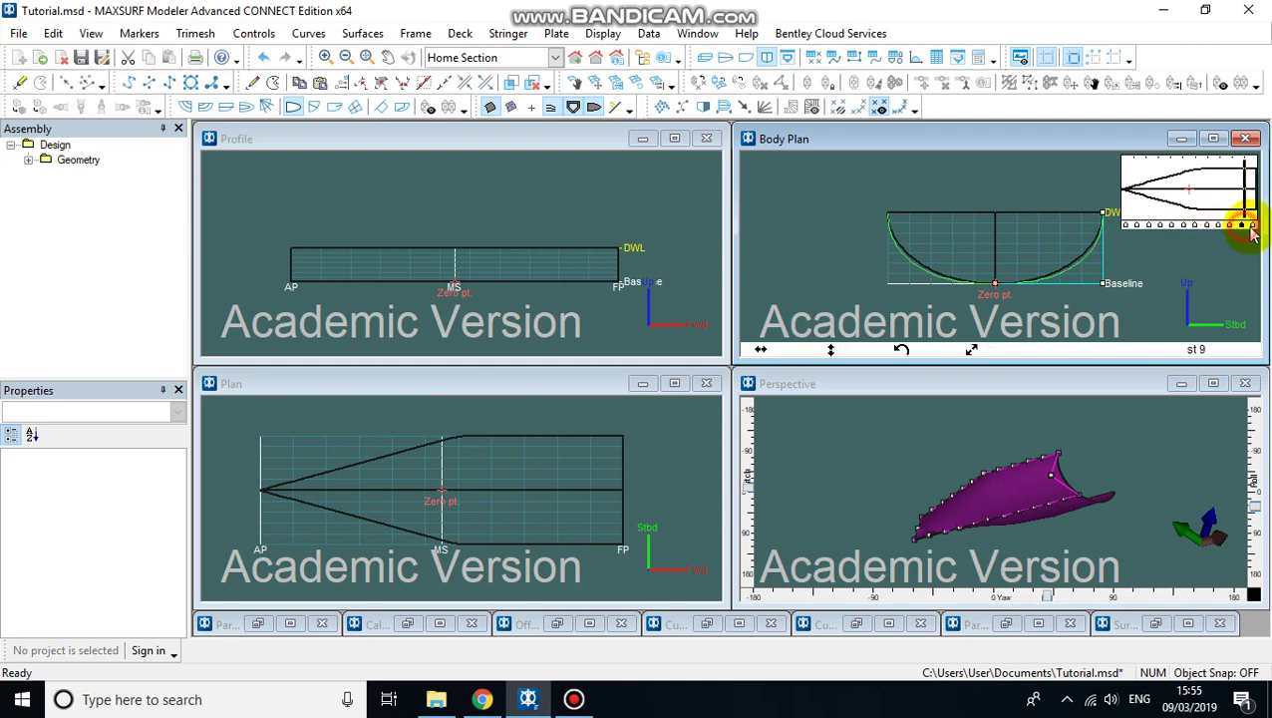
left_click(996, 285)
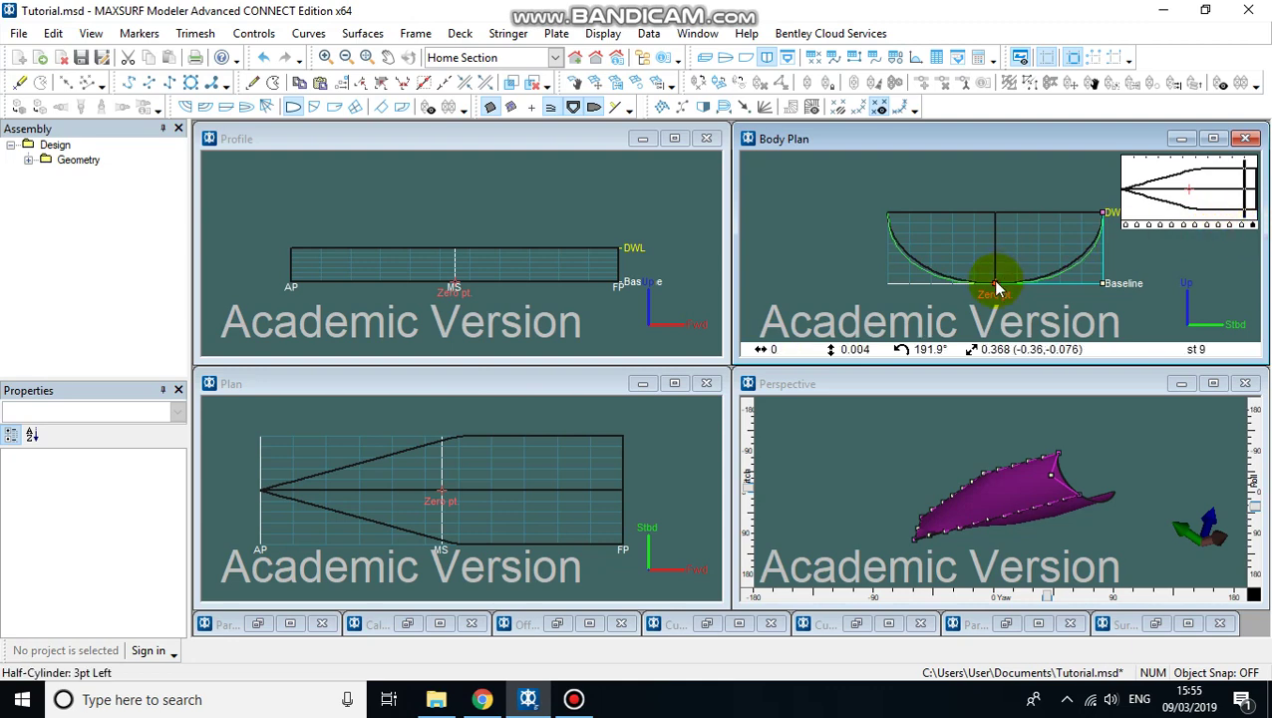